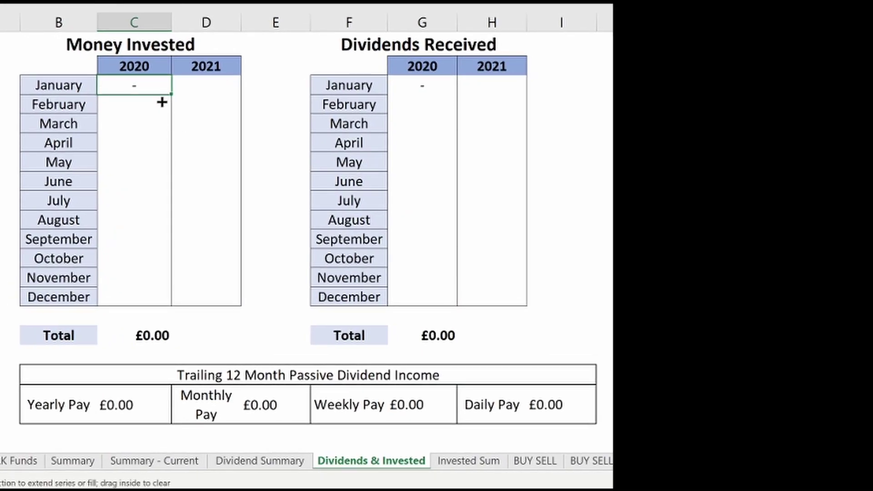
- Fill the 2020 January cells of Money Invested and Dividends Received down through March
{"action": "left_click_drag", "start_coordinate": [161, 102], "coordinate": [166, 108]}
{"action": "left_click", "coordinate": [432, 84]}
{"action": "left_click_drag", "start_coordinate": [454, 92], "coordinate": [452, 109]}
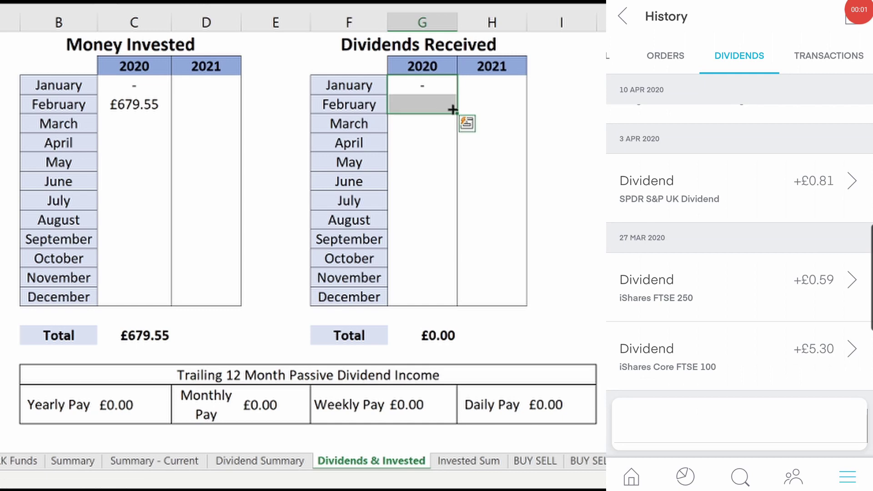
{"action": "left_click", "coordinate": [124, 108]}
{"action": "left_click_drag", "start_coordinate": [172, 112], "coordinate": [177, 132]}
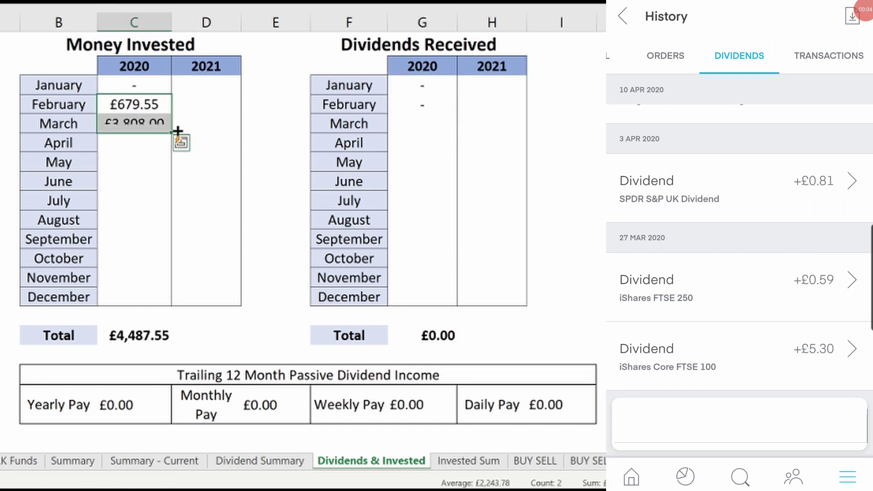
{"action": "left_click", "coordinate": [439, 105]}
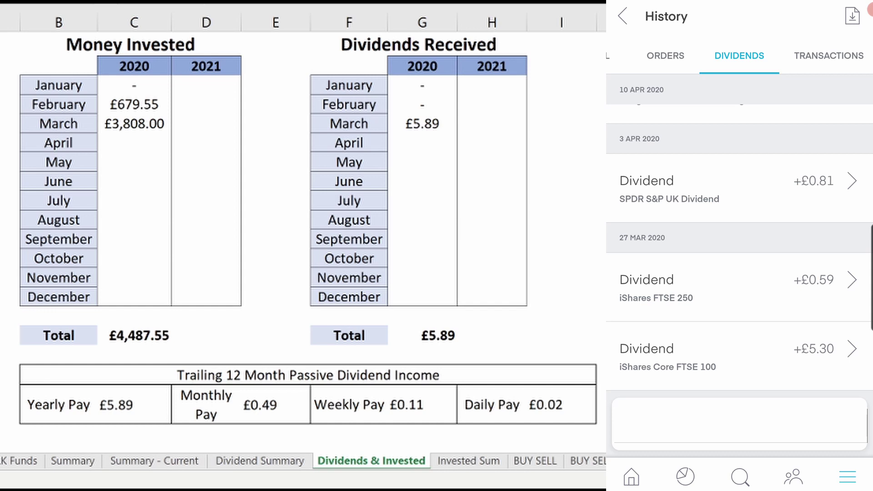
- View the details of the iShares Core FTSE 100 dividend, and extend the March 2020 cells of both tables to April
{"action": "left_click", "coordinate": [728, 356]}
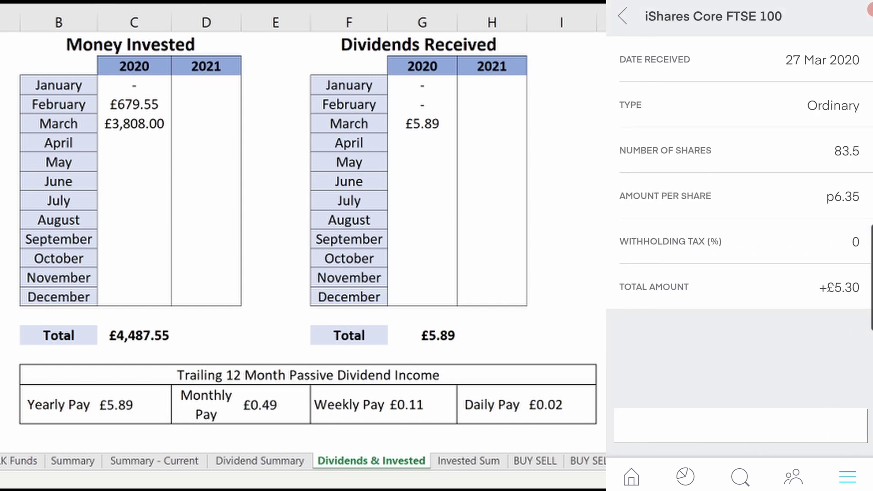
{"action": "left_click", "coordinate": [622, 16]}
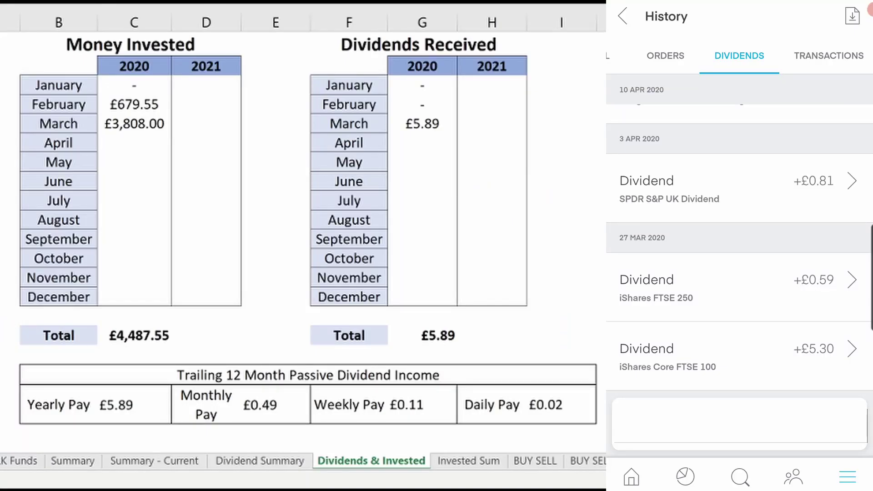
{"action": "left_click", "coordinate": [150, 122]}
{"action": "mouse_move", "coordinate": [171, 133]}
{"action": "left_mouse_down"}
{"action": "mouse_move", "coordinate": [171, 161]}
{"action": "mouse_move", "coordinate": [171, 146]}
{"action": "left_mouse_up"}
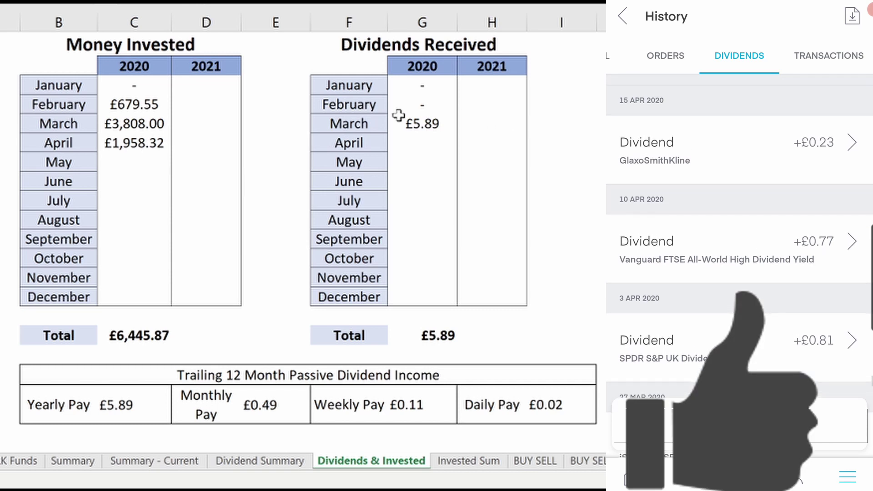
{"action": "left_click", "coordinate": [437, 127]}
{"action": "left_click_drag", "start_coordinate": [456, 137], "coordinate": [450, 149]}
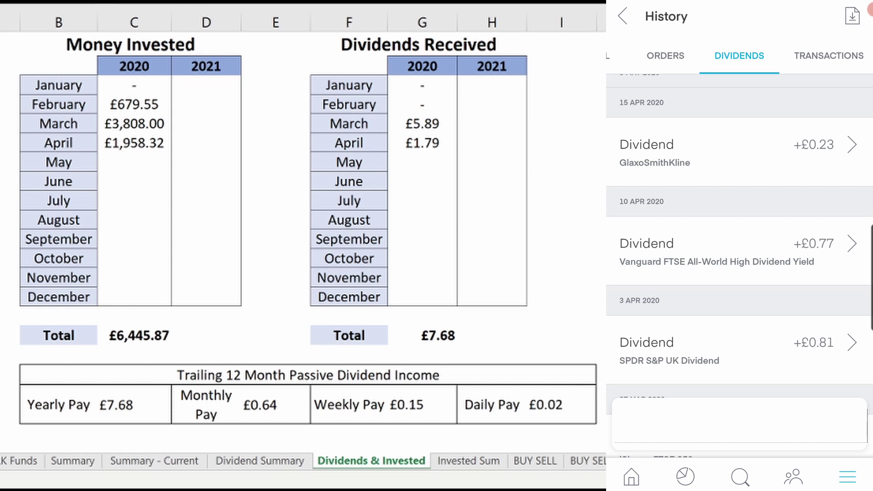
- Extend the 2020 columns of Money Invested and Dividends Received from April through May and June
{"action": "left_click", "coordinate": [127, 144]}
{"action": "left_click_drag", "start_coordinate": [171, 153], "coordinate": [161, 169]}
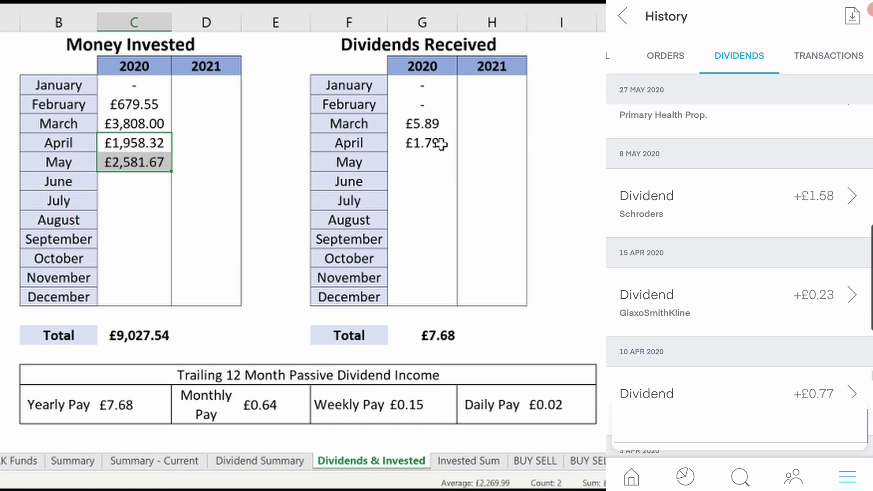
{"action": "left_click", "coordinate": [442, 143]}
{"action": "left_click_drag", "start_coordinate": [457, 156], "coordinate": [458, 168]}
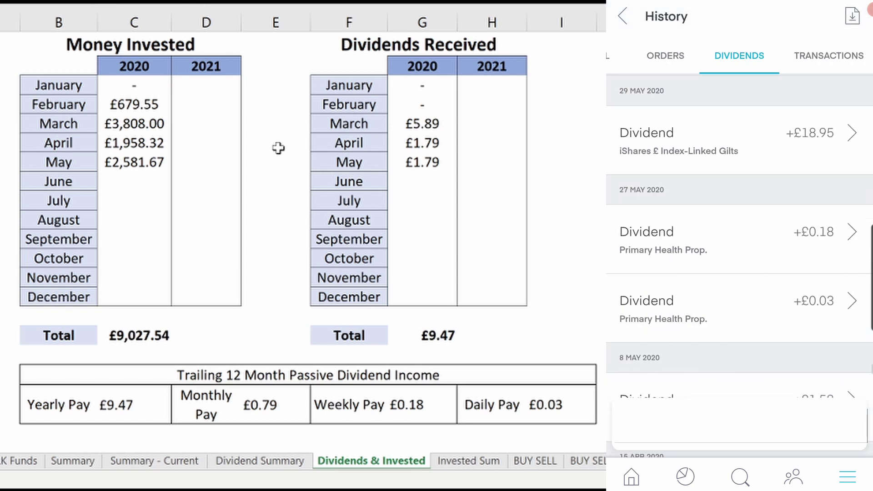
{"action": "left_click", "coordinate": [156, 163]}
{"action": "left_click_drag", "start_coordinate": [171, 172], "coordinate": [172, 192]}
{"action": "left_click", "coordinate": [427, 163]}
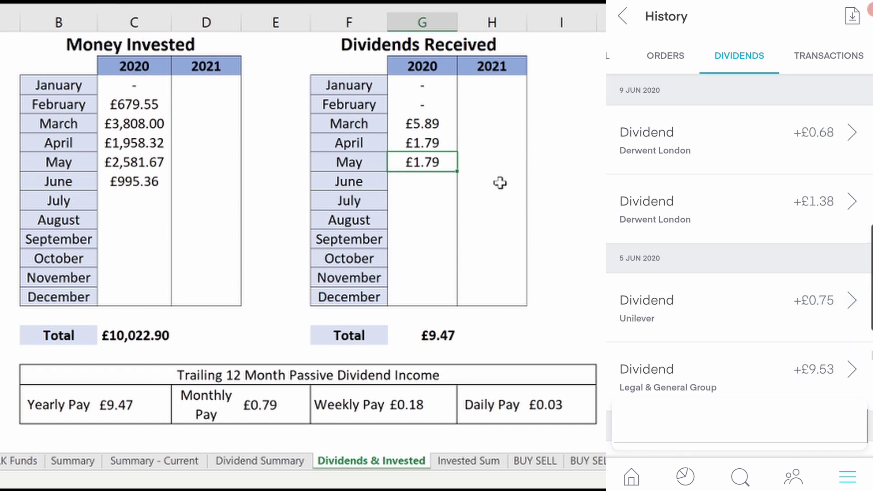
{"action": "left_click_drag", "start_coordinate": [456, 175], "coordinate": [432, 191]}
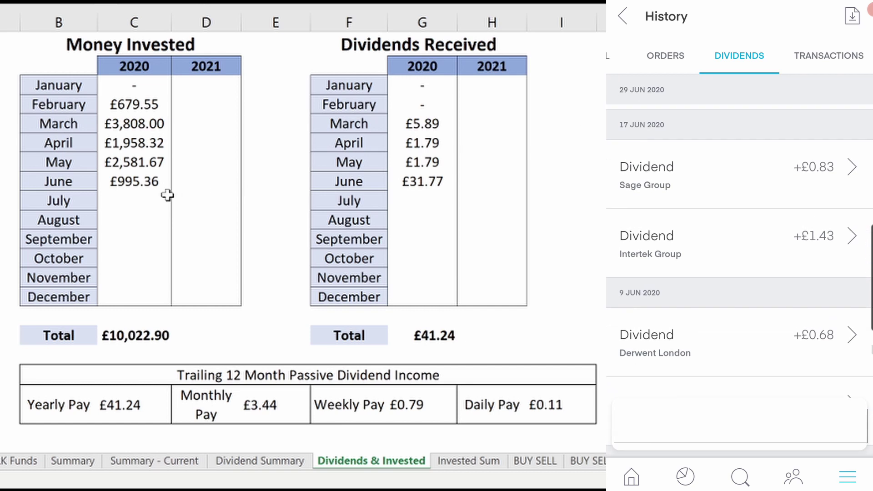
- Fill the June 2020 cells of both tables down to cover July and August
{"action": "left_click", "coordinate": [156, 181]}
{"action": "left_click_drag", "start_coordinate": [170, 189], "coordinate": [170, 205]}
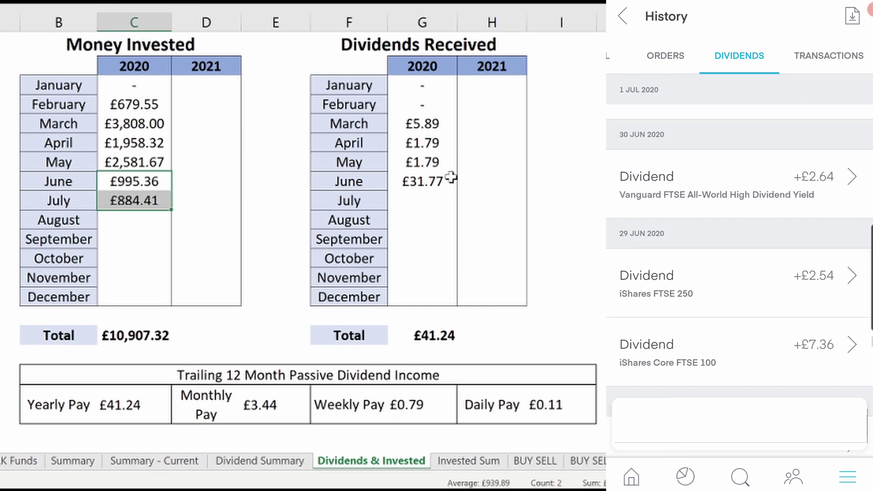
{"action": "left_click", "coordinate": [438, 181]}
{"action": "left_click_drag", "start_coordinate": [447, 207], "coordinate": [447, 207]}
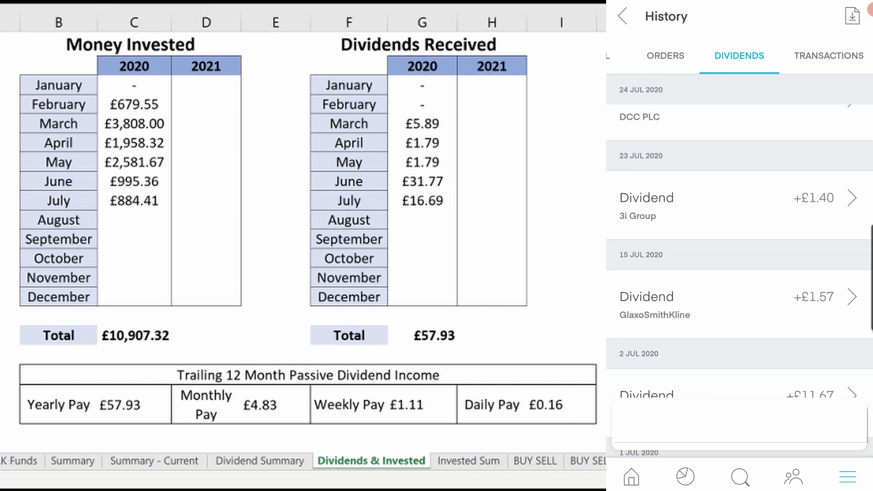
{"action": "left_click", "coordinate": [140, 207]}
{"action": "left_click_drag", "start_coordinate": [173, 209], "coordinate": [168, 229]}
{"action": "left_click", "coordinate": [447, 200]}
{"action": "left_click_drag", "start_coordinate": [456, 211], "coordinate": [449, 229]}
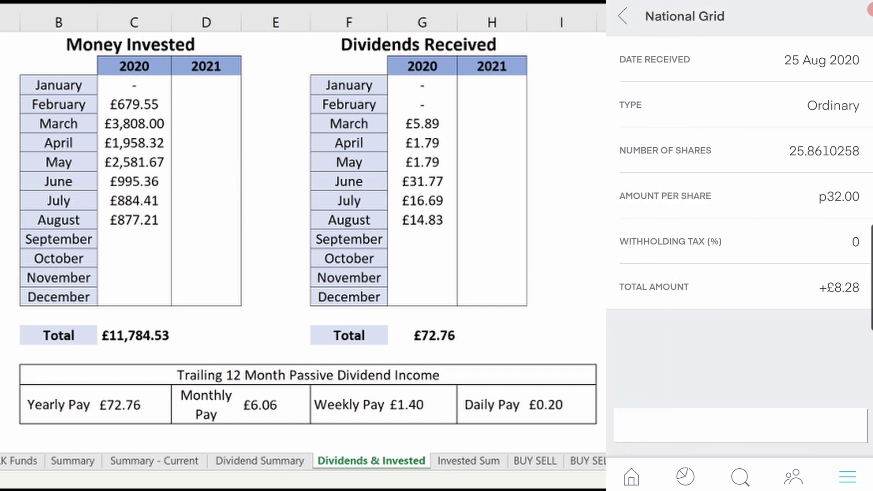
- Continue the 2020 Money Invested and Dividends Received columns from August through September and October
{"action": "left_click", "coordinate": [158, 218]}
{"action": "left_click_drag", "start_coordinate": [171, 229], "coordinate": [169, 243]}
{"action": "left_click", "coordinate": [444, 218]}
{"action": "left_click_drag", "start_coordinate": [456, 228], "coordinate": [451, 245]}
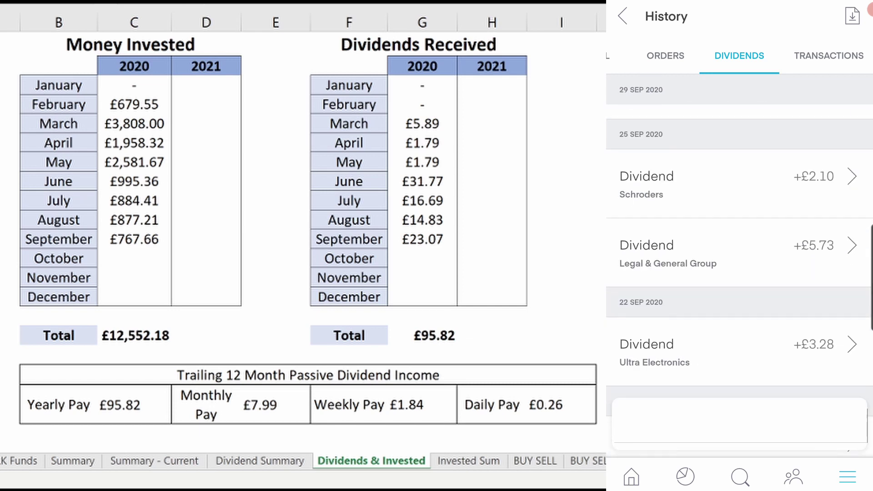
{"action": "left_click", "coordinate": [118, 240]}
{"action": "left_click_drag", "start_coordinate": [172, 258], "coordinate": [171, 269]}
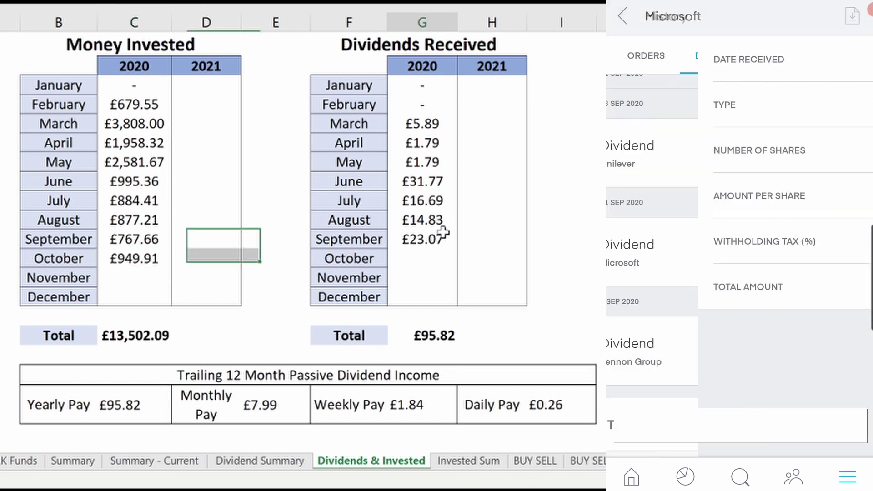
{"action": "left_click", "coordinate": [448, 239]}
{"action": "left_click_drag", "start_coordinate": [449, 248], "coordinate": [452, 259]}
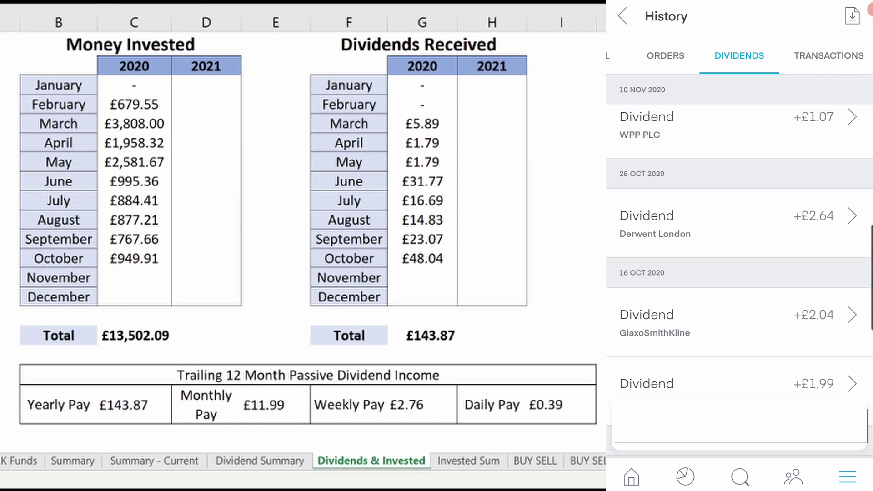
- Complete the 2020 columns of both tables by filling the October cells down through November and December
{"action": "left_click", "coordinate": [129, 407]}
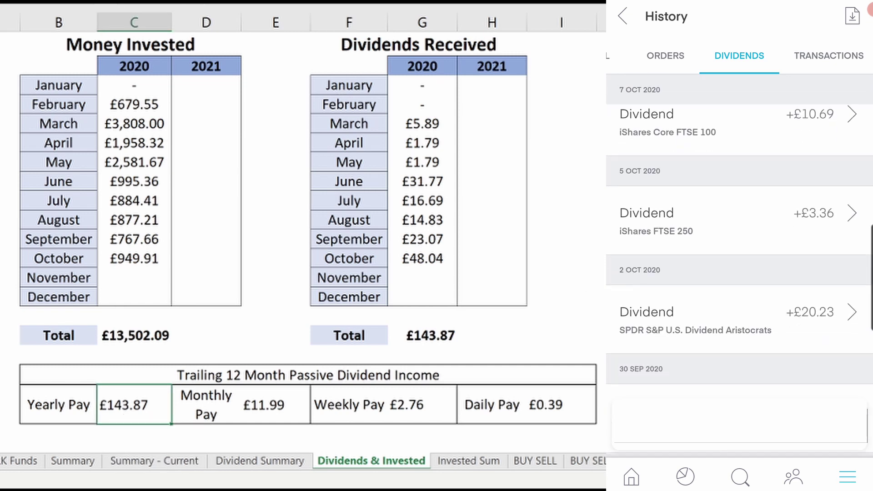
{"action": "left_click", "coordinate": [157, 260]}
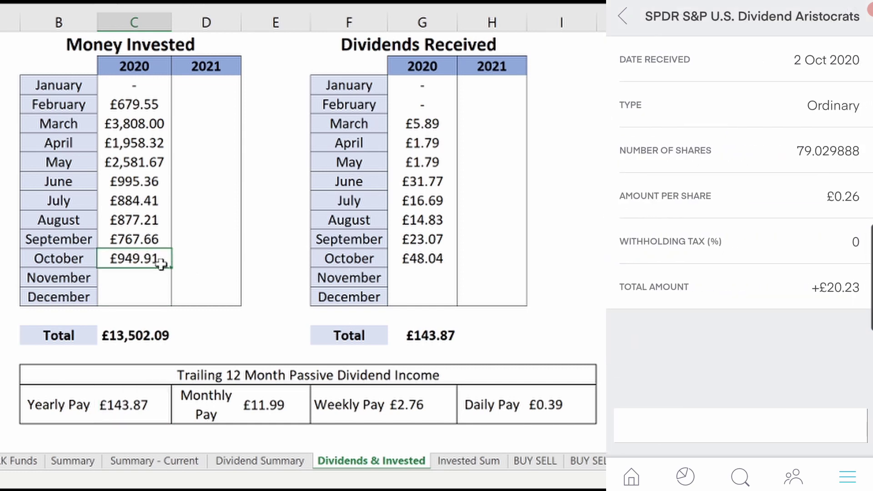
{"action": "left_click_drag", "start_coordinate": [169, 271], "coordinate": [162, 306]}
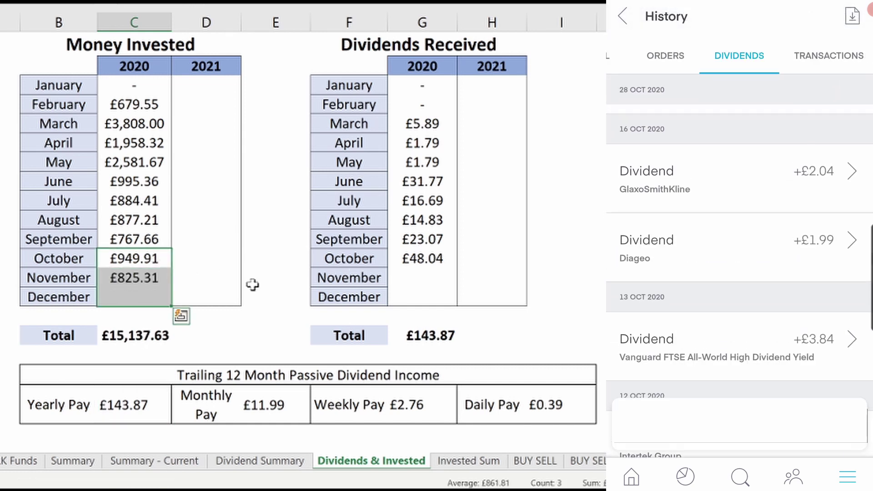
{"action": "left_click", "coordinate": [455, 263]}
{"action": "left_click_drag", "start_coordinate": [450, 286], "coordinate": [448, 301]}
{"action": "left_click", "coordinate": [409, 295]}
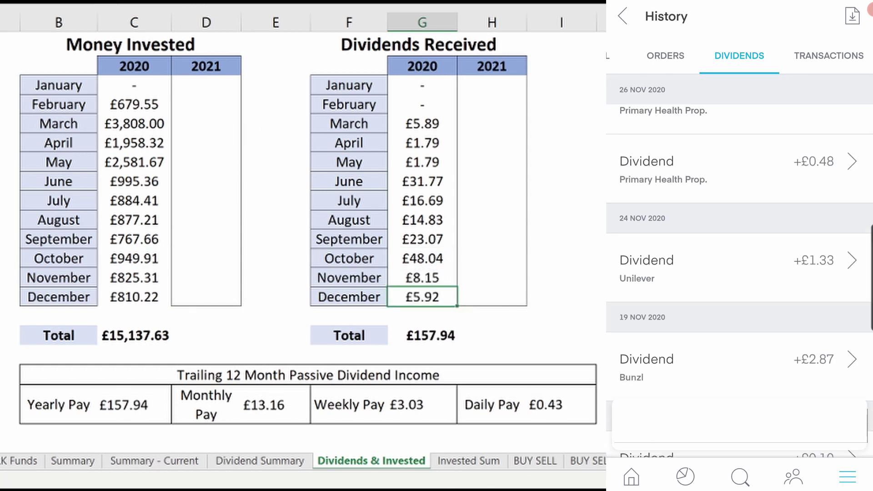
{"action": "left_click", "coordinate": [119, 296]}
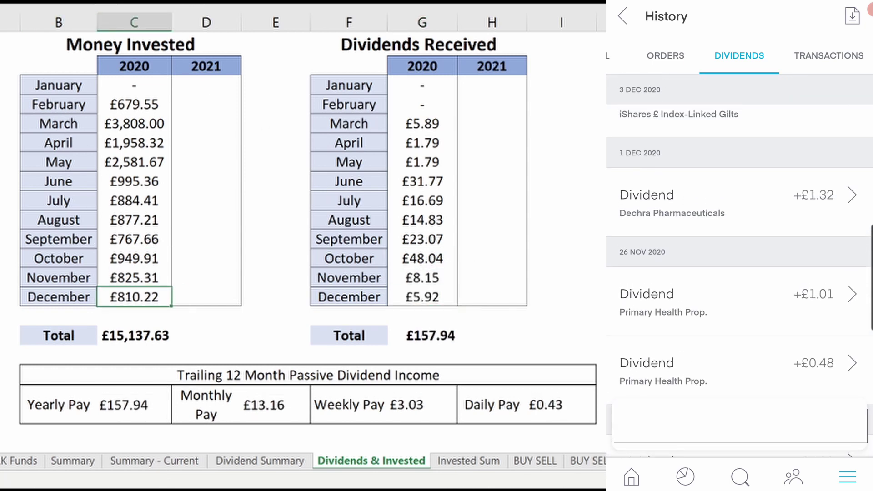
- Copy the March 2021 cells of Money Invested and Dividends Received into the January 2021 cells of the same columns
{"action": "left_click", "coordinate": [506, 130]}
{"action": "left_click", "coordinate": [186, 125]}
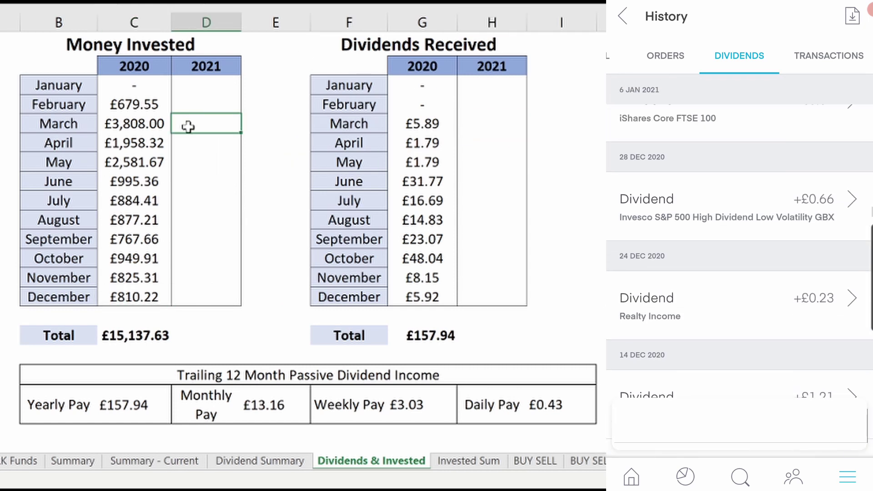
{"action": "key", "text": "ctrl+c"}
{"action": "left_click", "coordinate": [189, 84]}
{"action": "key", "text": "ctrl+v"}
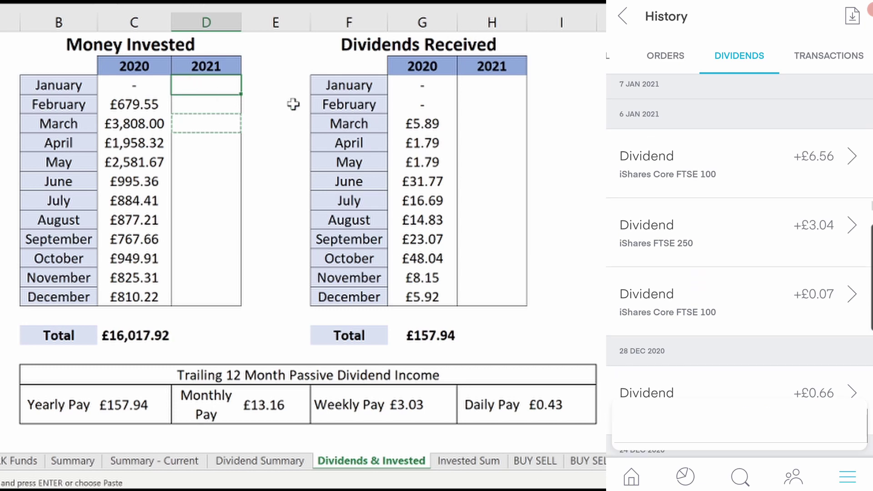
{"action": "left_click", "coordinate": [480, 127]}
{"action": "key", "text": "ctrl+c"}
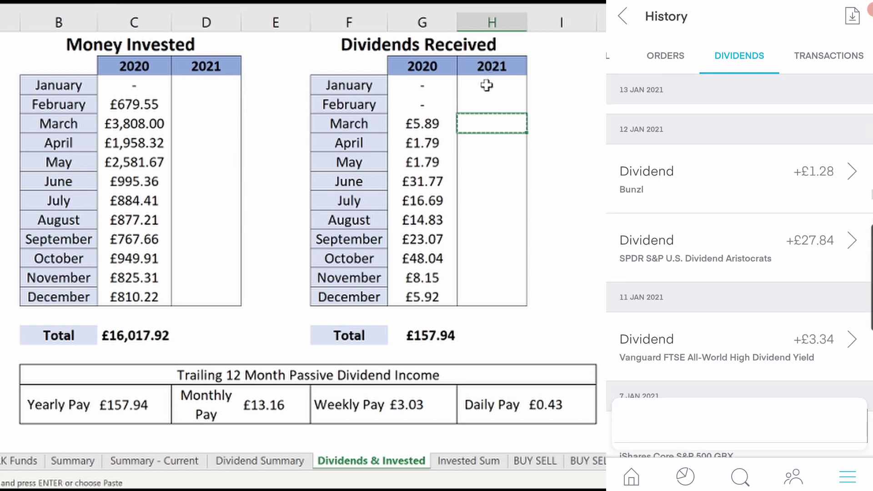
{"action": "left_click", "coordinate": [486, 85]}
{"action": "key", "text": "ctrl+v"}
- Enter 880.29 as the January 2021 amount in the Money Invested table
{"action": "left_click", "coordinate": [208, 84]}
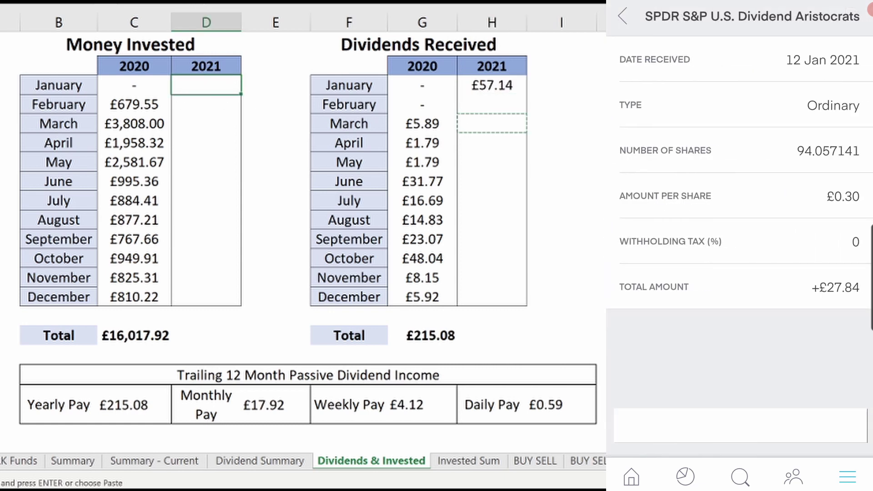
{"action": "type", "text": "880.29"}
{"action": "key", "text": "ctrl+Return"}
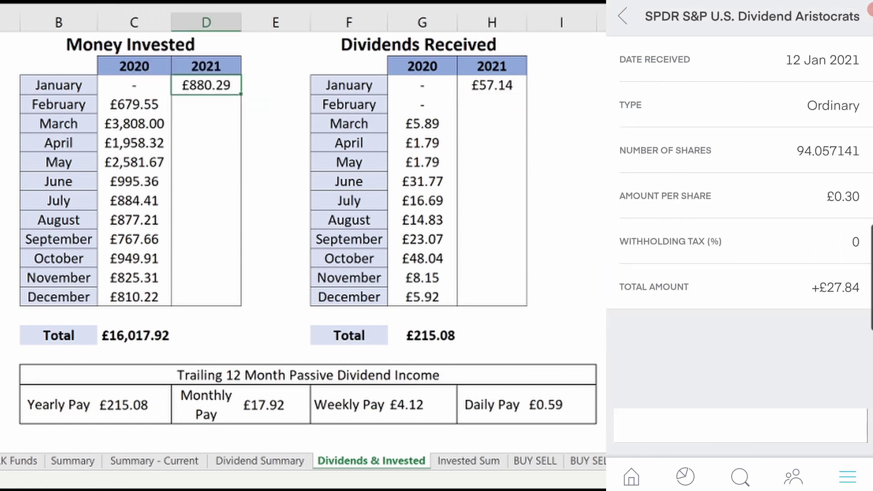
{"action": "left_click", "coordinate": [601, 65]}
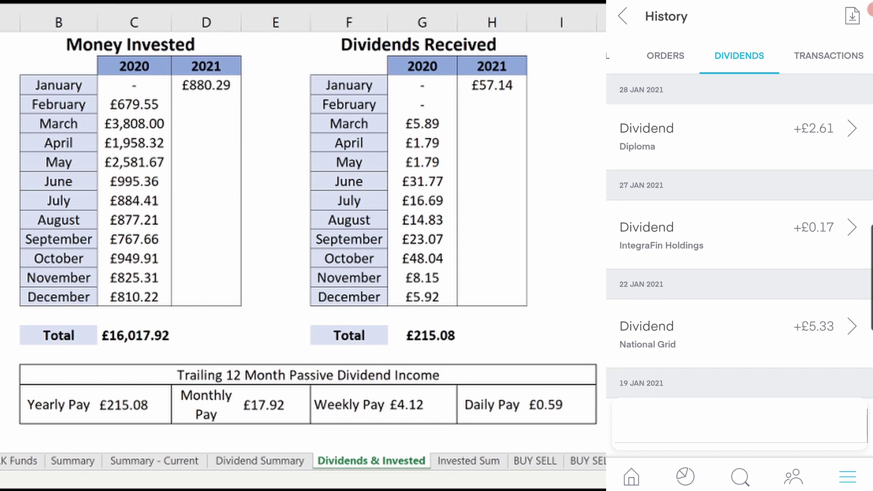
- Fill the January 2021 cells of Money Invested and Dividends Received down to February 2021
{"action": "left_click", "coordinate": [190, 90]}
{"action": "left_click_drag", "start_coordinate": [241, 97], "coordinate": [232, 113]}
{"action": "left_click", "coordinate": [513, 91]}
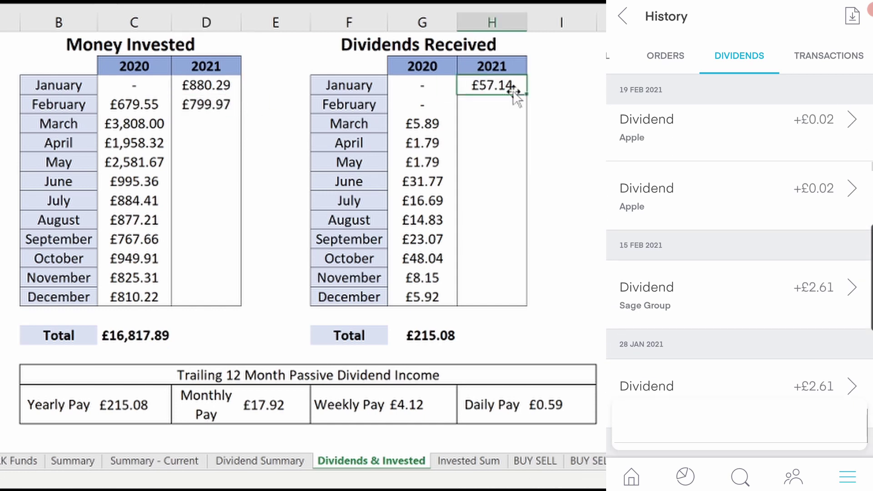
{"action": "left_click_drag", "start_coordinate": [522, 94], "coordinate": [524, 110]}
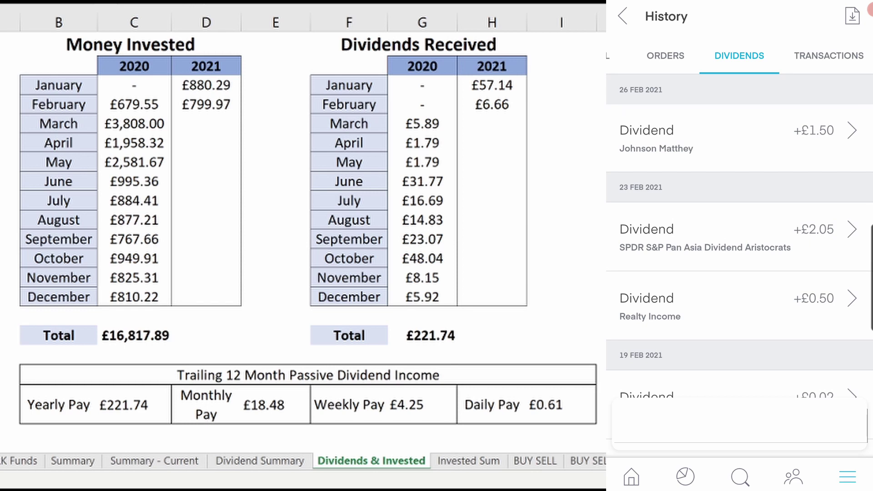
{"action": "left_click", "coordinate": [560, 411]}
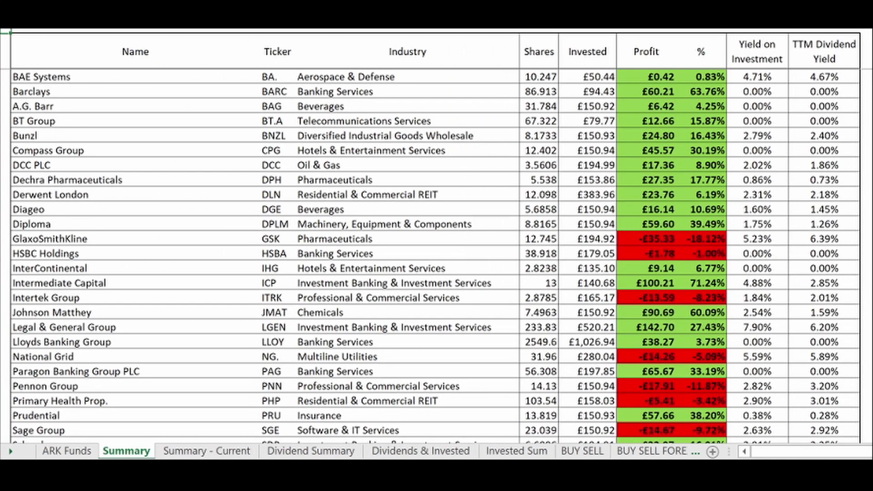
- Review each holding's shares, invested amount, profit and dividend yields on the Summary sheet, from BAE Systems down to the TOTAL row
{"action": "scroll", "coordinate": [434, 258], "scroll_direction": "down", "scroll_amount": 1}
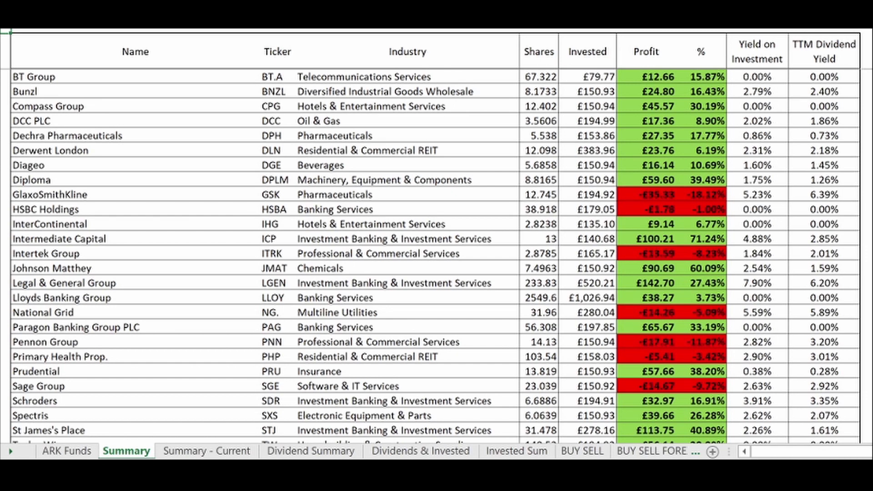
{"action": "scroll", "coordinate": [434, 258], "scroll_direction": "down", "scroll_amount": 1}
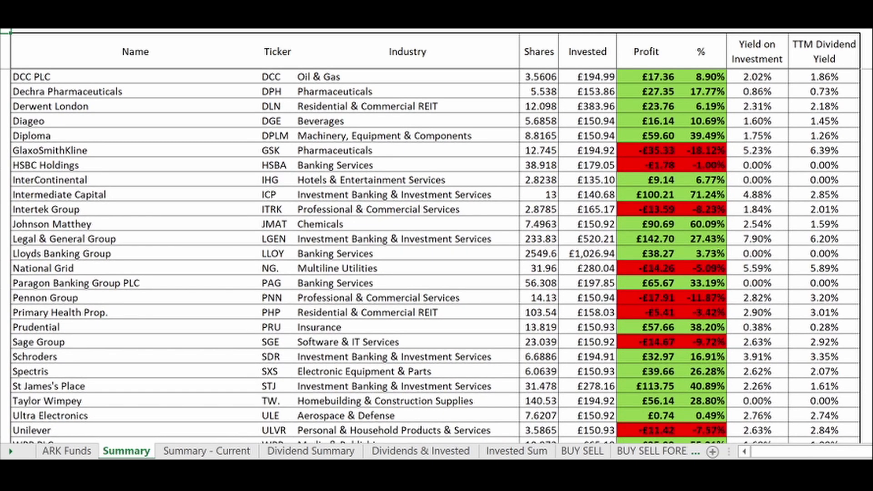
{"action": "scroll", "coordinate": [434, 258], "scroll_direction": "down", "scroll_amount": 1}
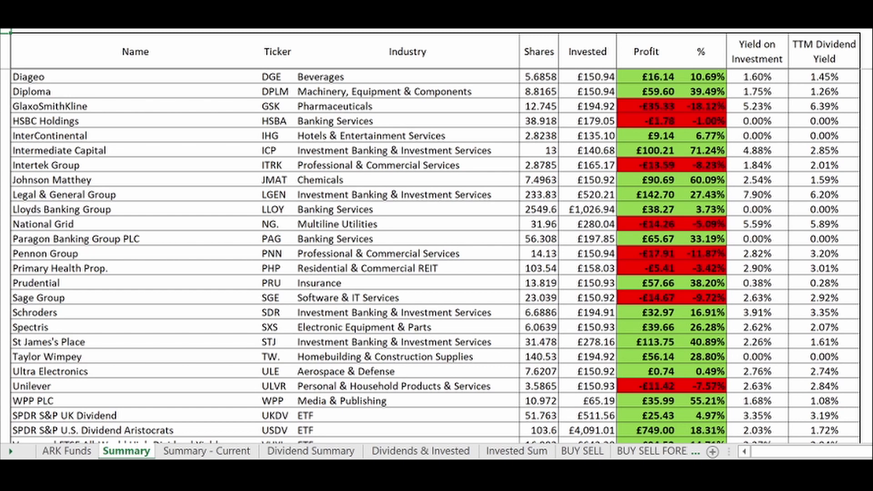
{"action": "scroll", "coordinate": [434, 258], "scroll_direction": "down", "scroll_amount": 1}
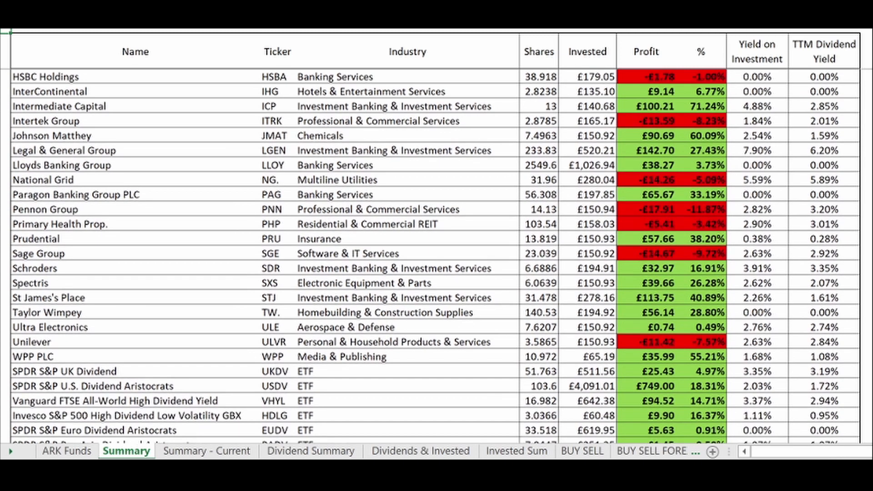
{"action": "scroll", "coordinate": [434, 258], "scroll_direction": "down", "scroll_amount": 1}
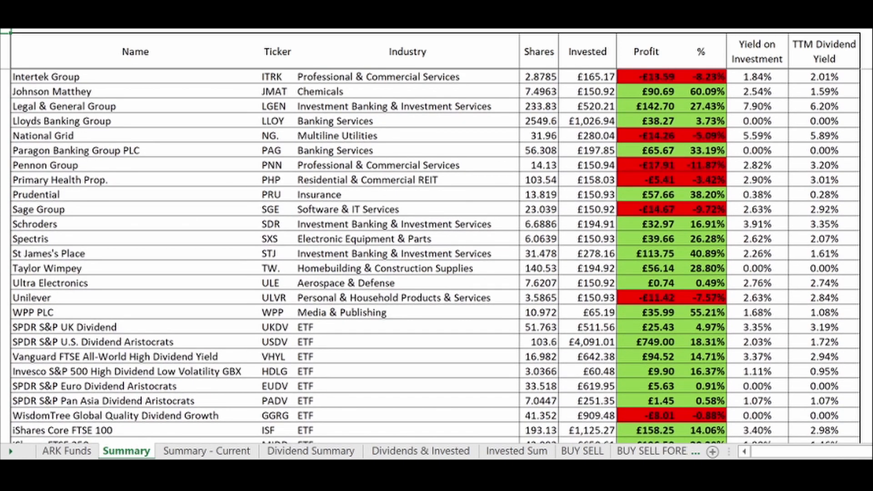
{"action": "scroll", "coordinate": [434, 258], "scroll_direction": "down", "scroll_amount": 1}
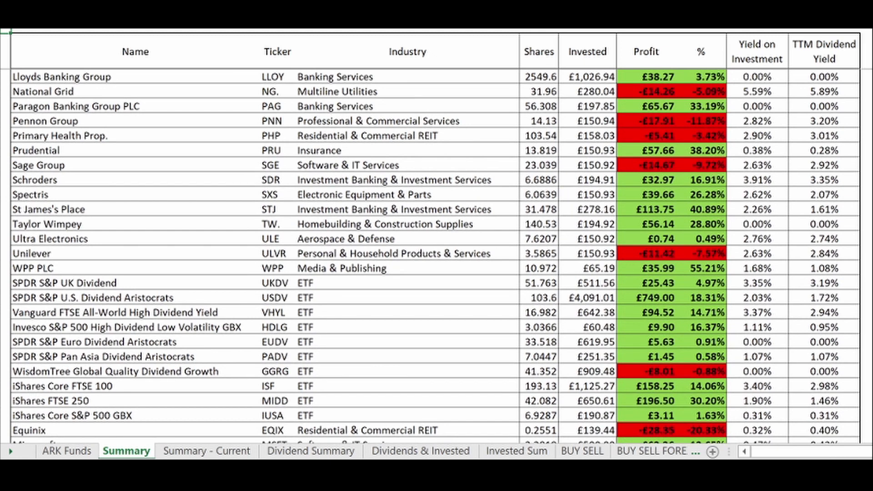
{"action": "scroll", "coordinate": [434, 258], "scroll_direction": "down", "scroll_amount": 1}
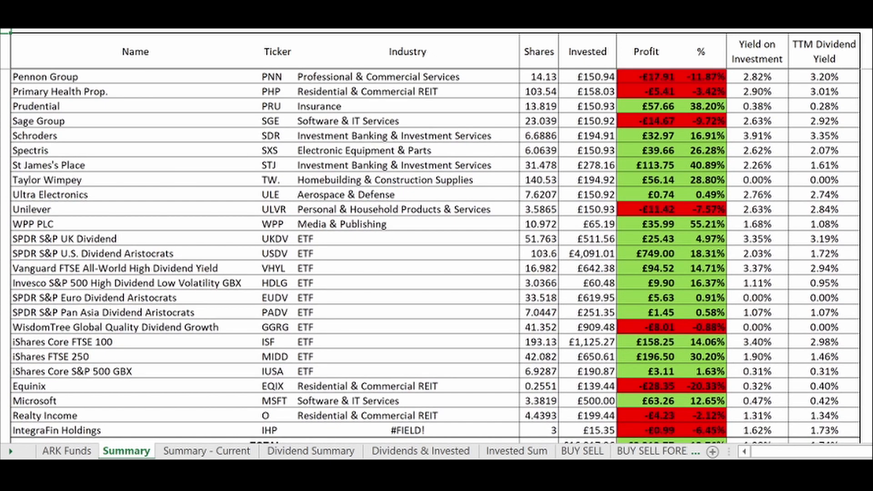
{"action": "scroll", "coordinate": [434, 258], "scroll_direction": "down", "scroll_amount": 1}
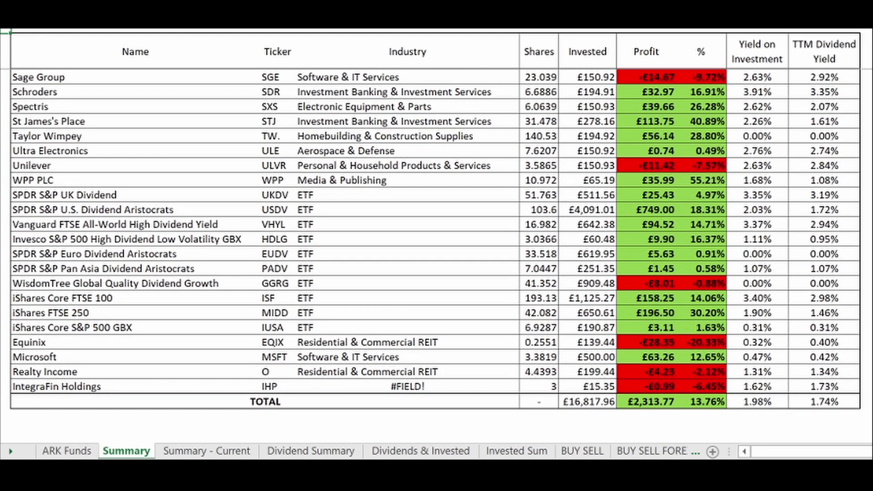
- Re-examine the holdings in the lower half of the Summary table and check the TOTAL row's Yield on Investment
{"action": "scroll", "coordinate": [434, 246], "scroll_direction": "up", "scroll_amount": 1}
{"action": "scroll", "coordinate": [434, 254], "scroll_direction": "up", "scroll_amount": 2}
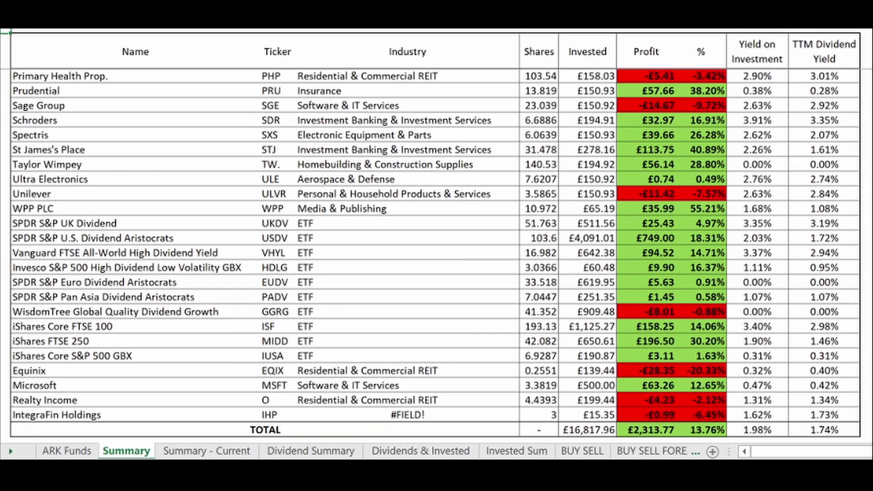
{"action": "scroll", "coordinate": [434, 255], "scroll_direction": "up", "scroll_amount": 3}
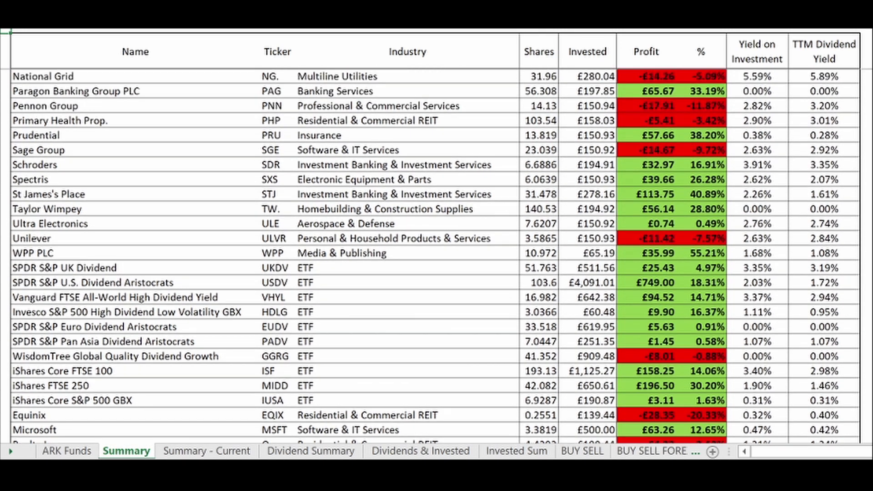
{"action": "scroll", "coordinate": [434, 254], "scroll_direction": "up", "scroll_amount": 3}
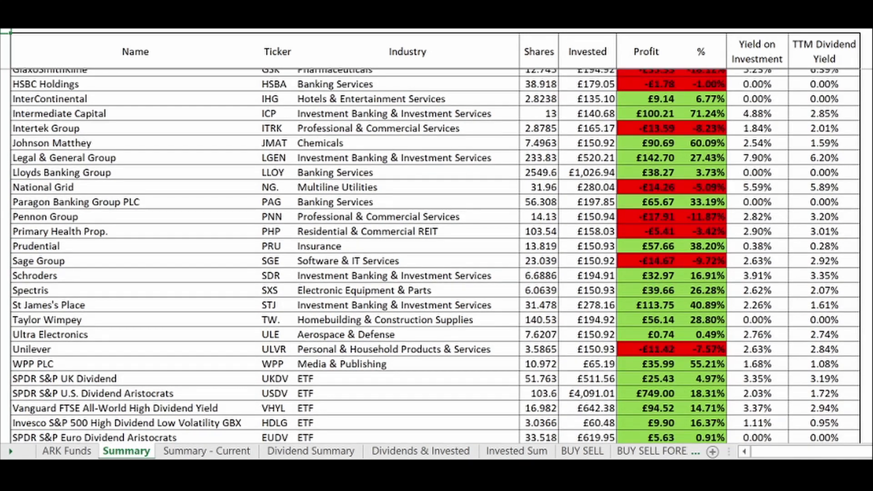
{"action": "scroll", "coordinate": [434, 255], "scroll_direction": "down", "scroll_amount": 5}
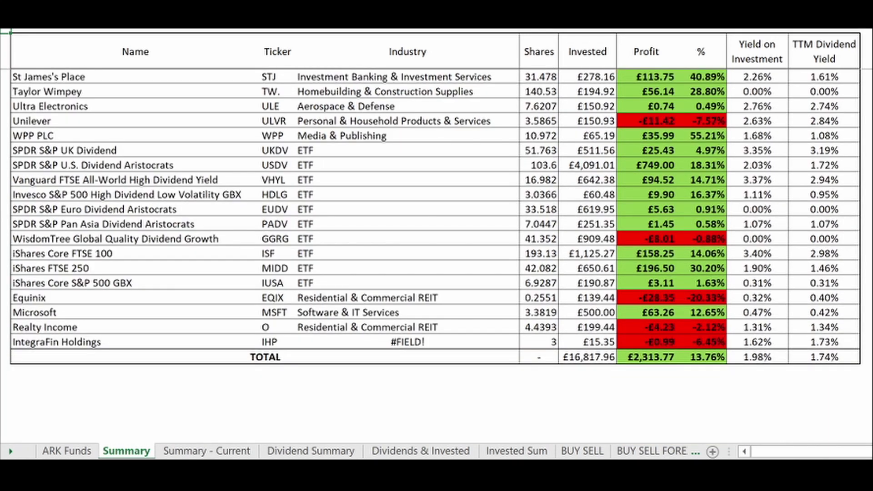
{"action": "scroll", "coordinate": [434, 254], "scroll_direction": "up", "scroll_amount": 1}
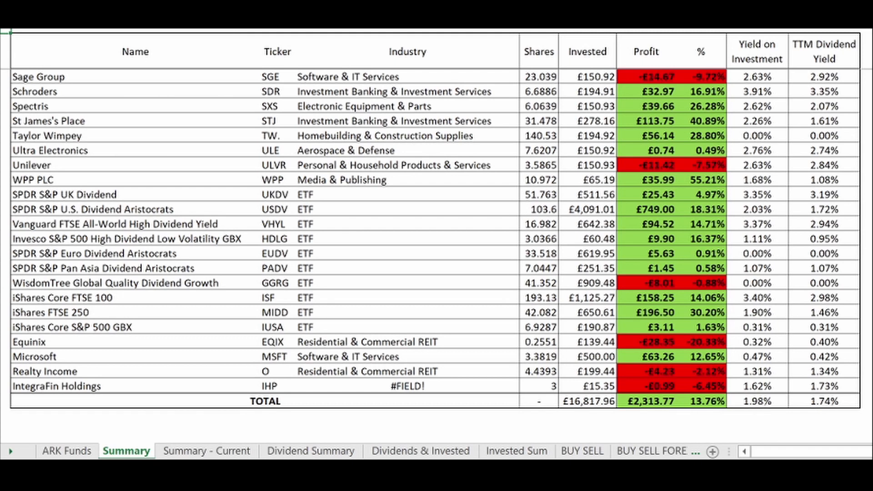
{"action": "scroll", "coordinate": [434, 254], "scroll_direction": "up", "scroll_amount": 1}
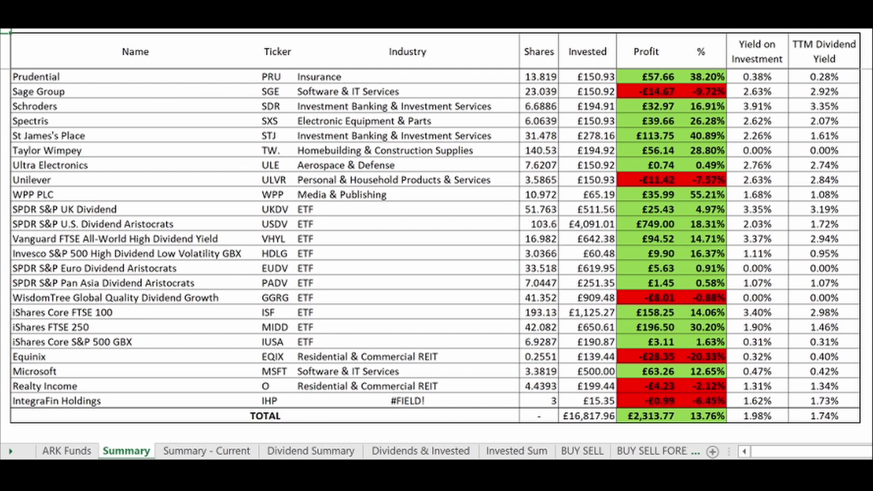
{"action": "left_click", "coordinate": [749, 415]}
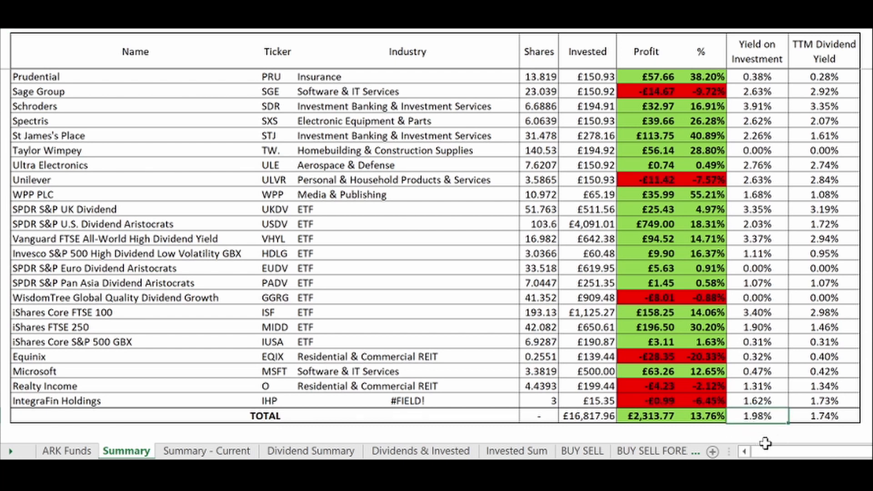
{"action": "left_click", "coordinate": [5, 401]}
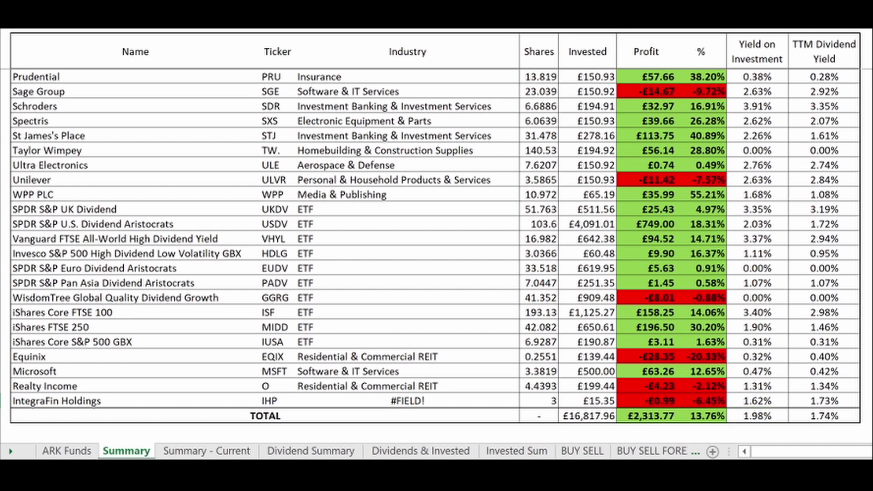